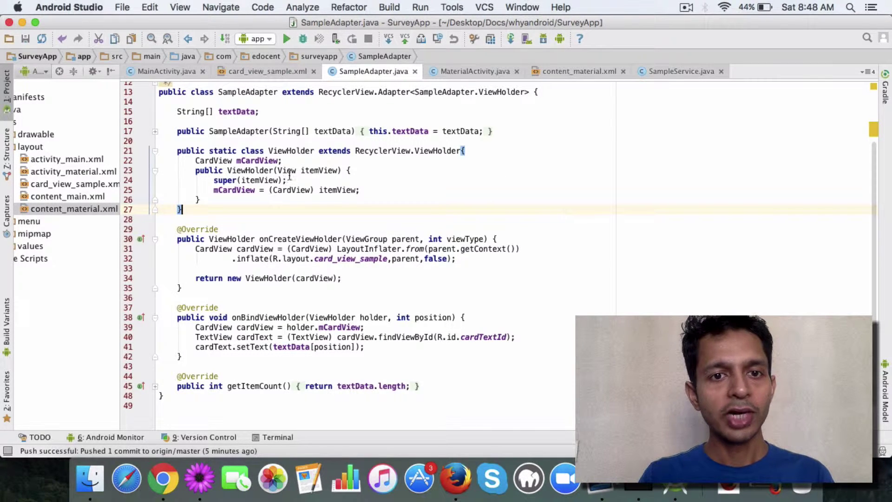
Review SampleAdapter's ViewHolder class, its itemView constructor, and the onBindViewHolder method.
{"action": "double_click", "coordinate": [283, 151]}
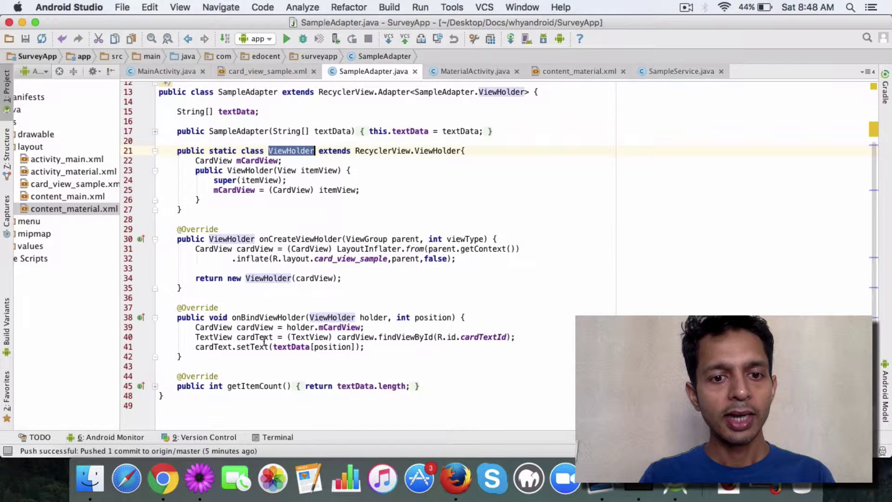
{"action": "double_click", "coordinate": [273, 317]}
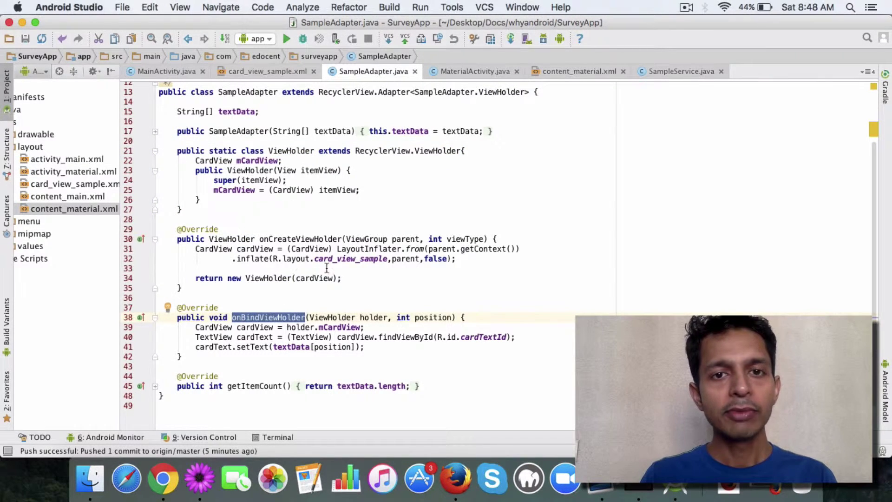
{"action": "left_click", "coordinate": [362, 230]}
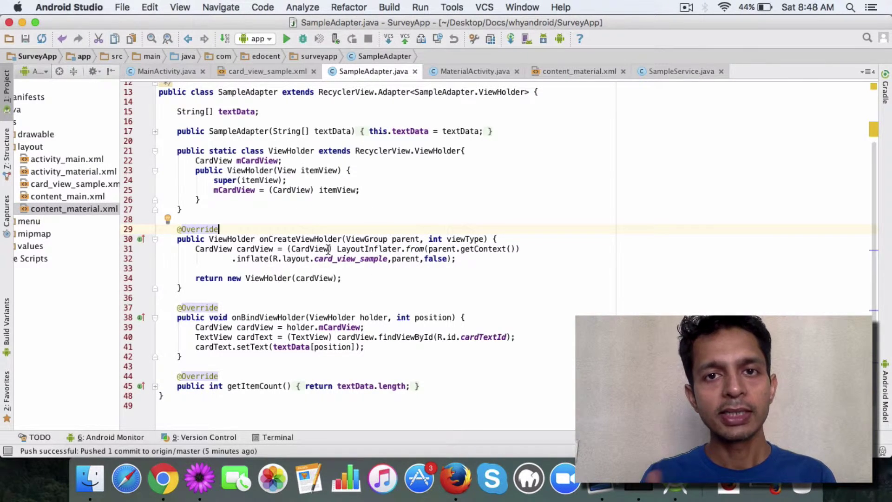
{"action": "left_click", "coordinate": [320, 190]}
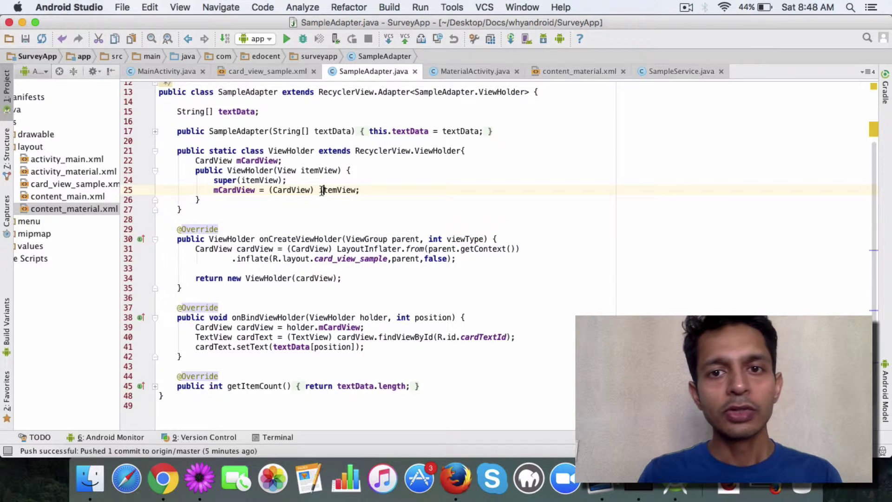
{"action": "left_click", "coordinate": [478, 75]}
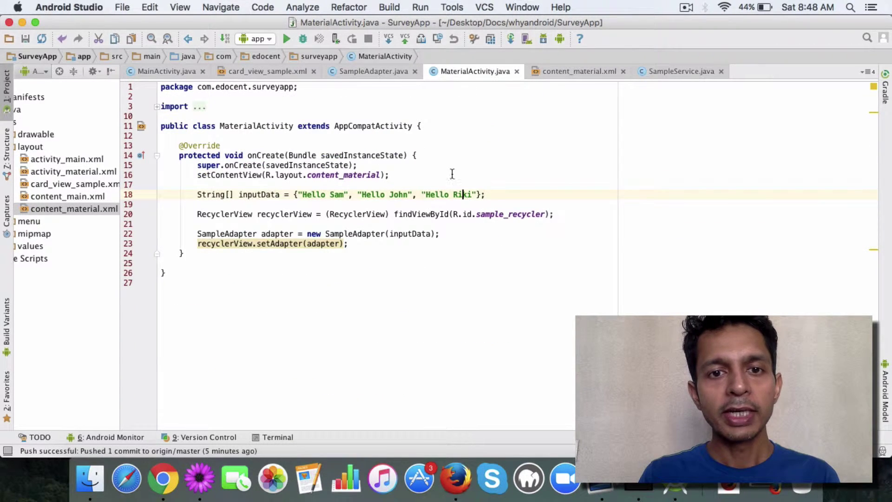
{"action": "left_click", "coordinate": [452, 179]}
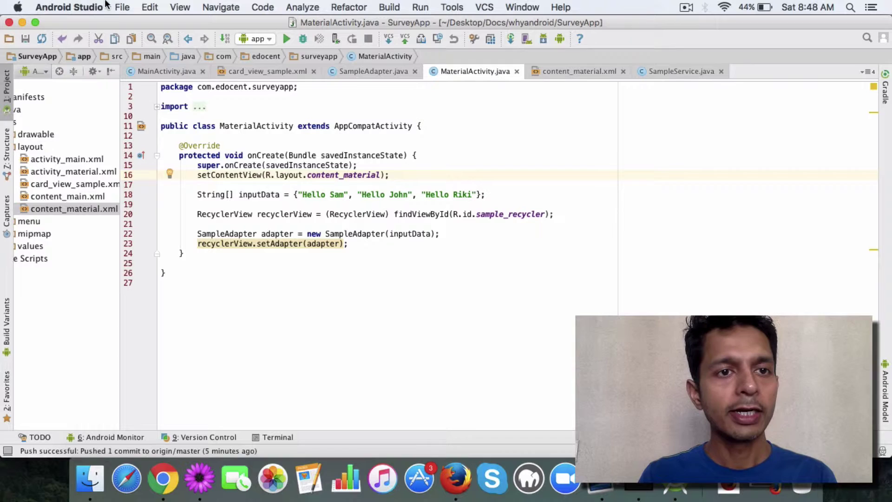
{"action": "left_click", "coordinate": [124, 7]}
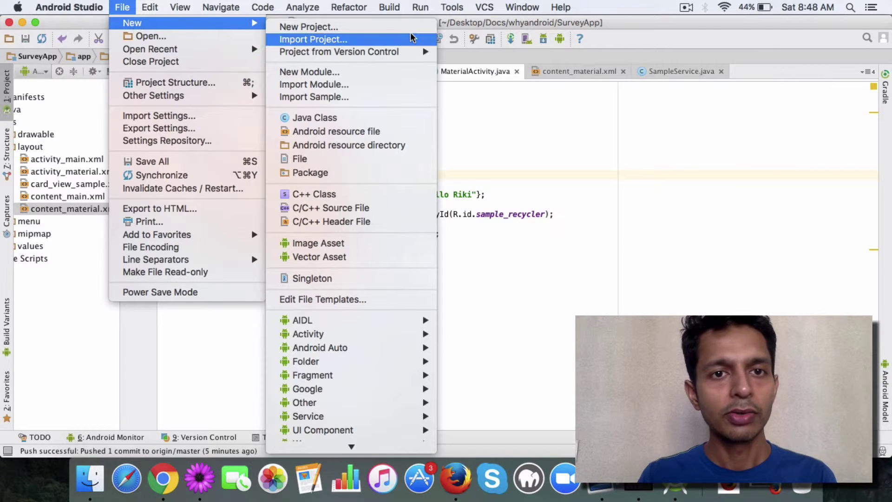
{"action": "mouse_move", "coordinate": [308, 334]}
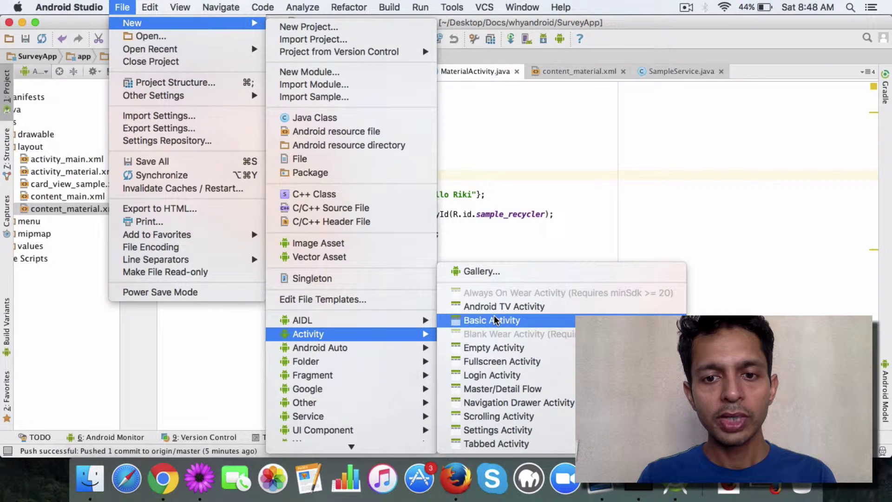
{"action": "left_click", "coordinate": [546, 165]}
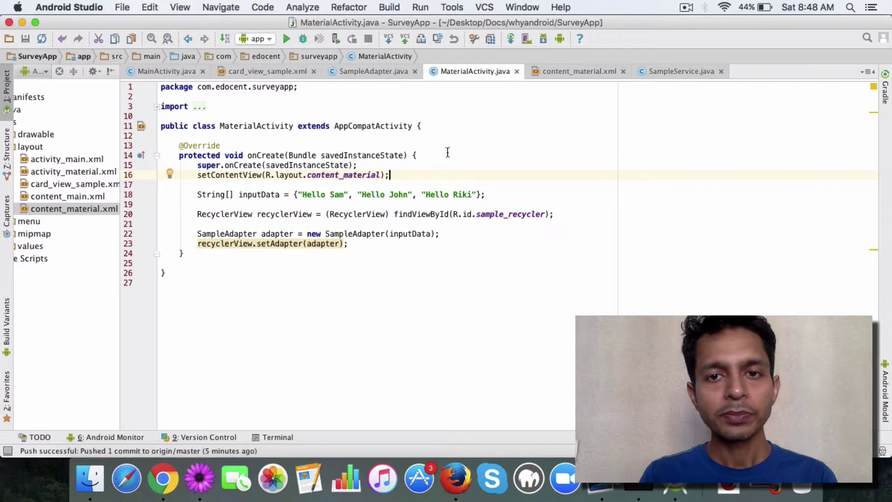
Inspect the RecyclerView tag and its sample_recycler id in content_material.xml.
{"action": "left_click", "coordinate": [576, 72]}
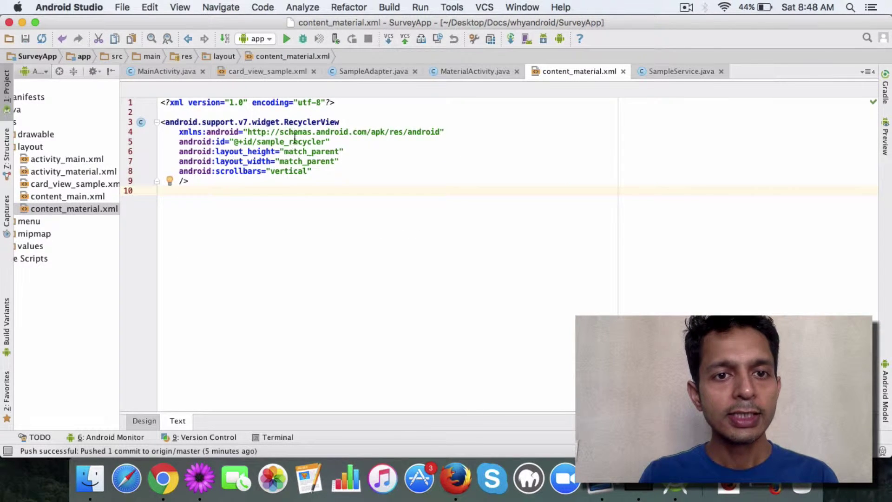
{"action": "left_click", "coordinate": [312, 122]}
{"action": "key", "text": "alt+Up"}
{"action": "key", "text": "alt+Up"}
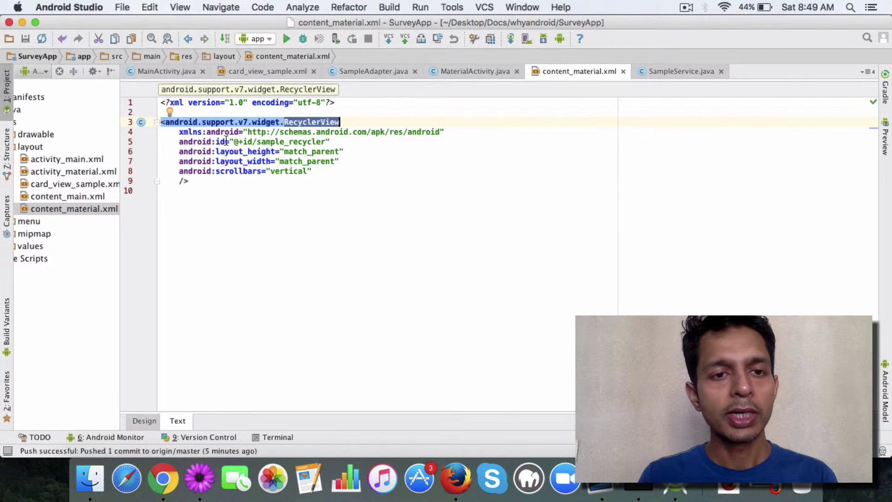
{"action": "left_click", "coordinate": [322, 123]}
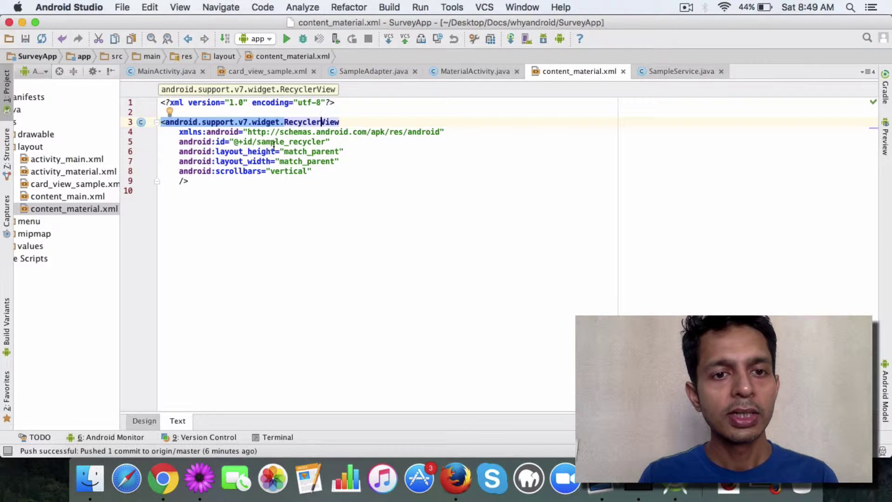
{"action": "double_click", "coordinate": [291, 141]}
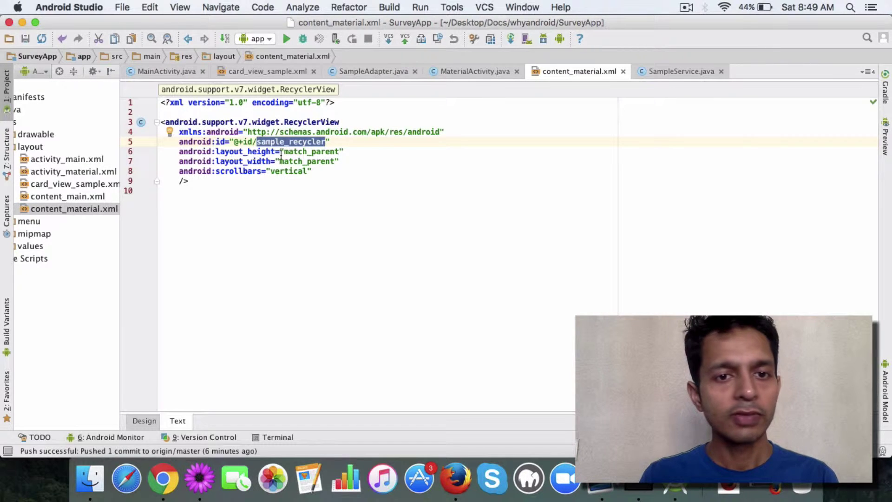
{"action": "left_click", "coordinate": [312, 171]}
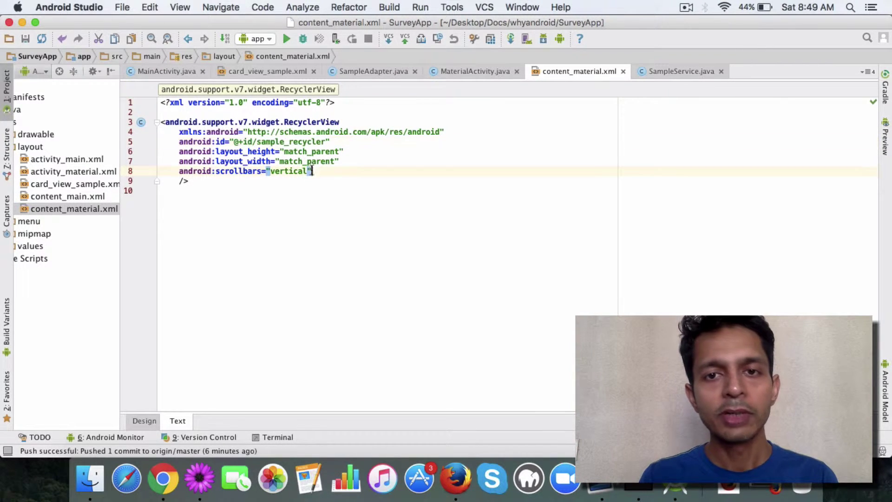
Match MaterialActivity's recyclerView variable to the sample_recycler id in content_material.xml.
{"action": "left_click", "coordinate": [476, 70]}
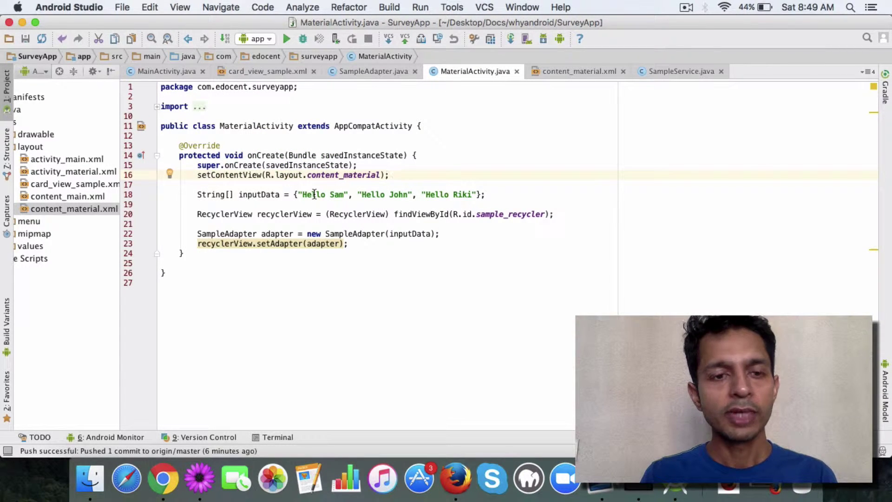
{"action": "double_click", "coordinate": [227, 216]}
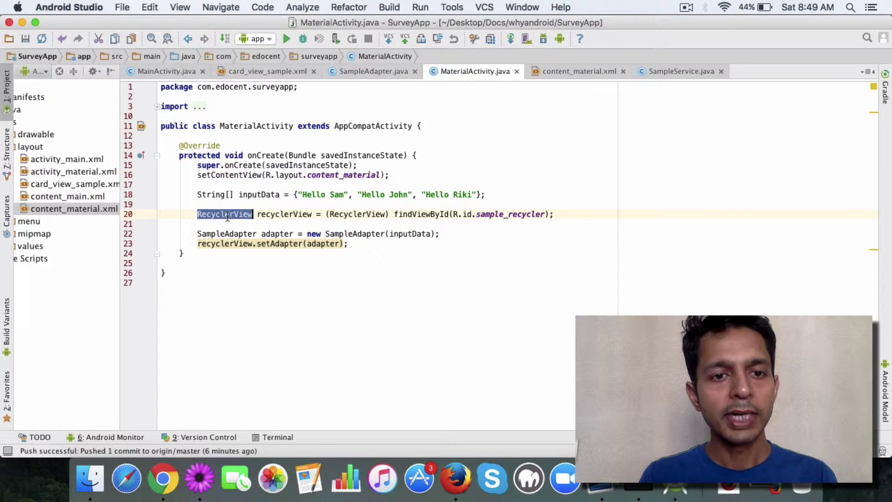
{"action": "double_click", "coordinate": [278, 216]}
{"action": "left_click", "coordinate": [567, 70]}
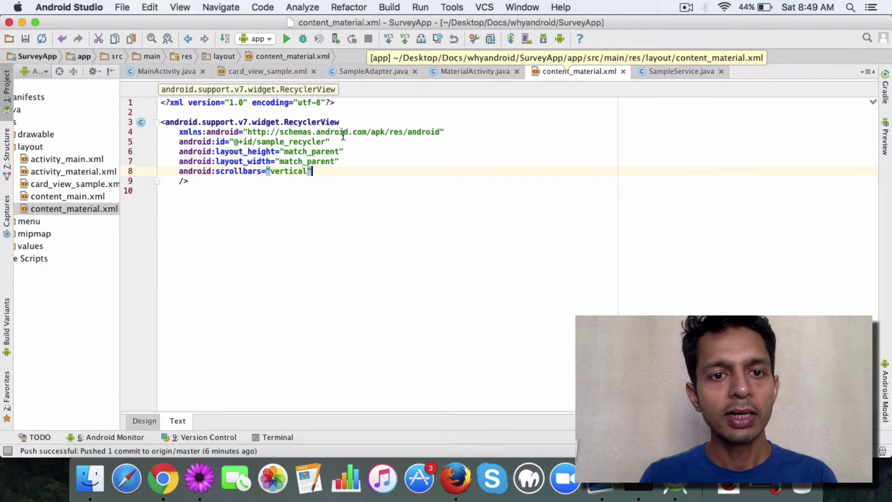
{"action": "double_click", "coordinate": [305, 141]}
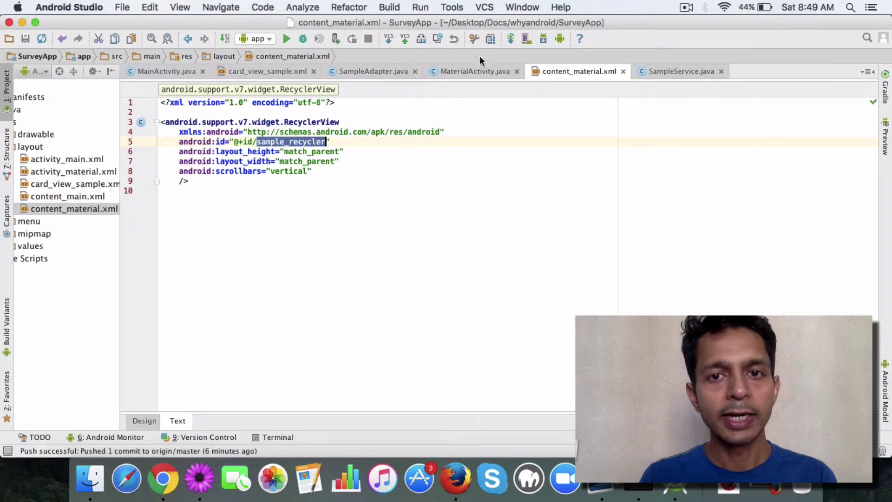
{"action": "left_click", "coordinate": [473, 70]}
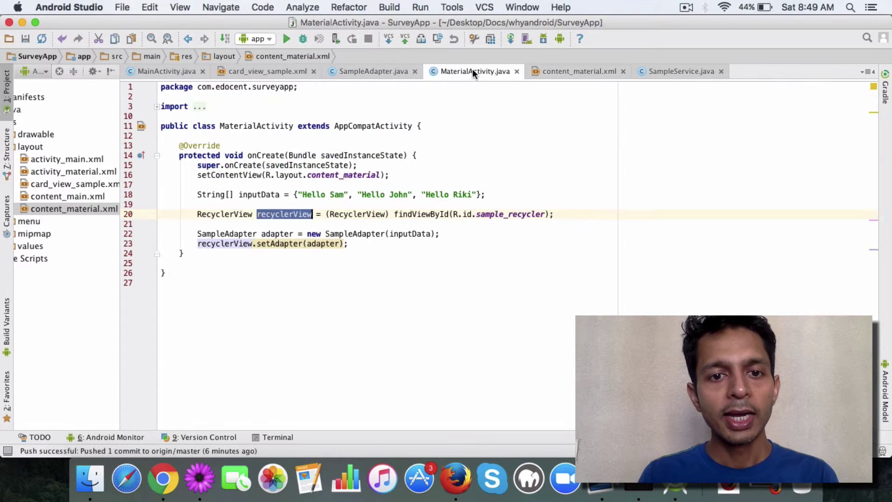
Walk through the SampleAdapter built from inputData and the recyclerView.setAdapter call.
{"action": "left_click", "coordinate": [237, 234]}
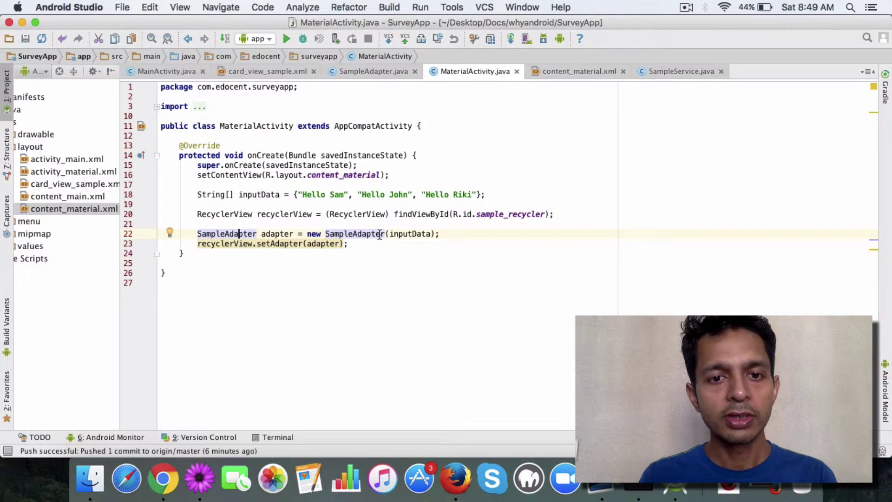
{"action": "double_click", "coordinate": [415, 234]}
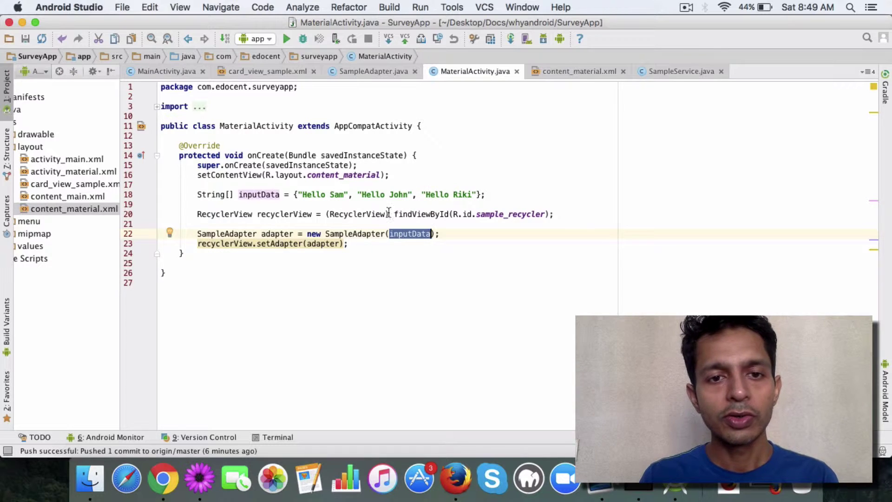
{"action": "double_click", "coordinate": [223, 244]}
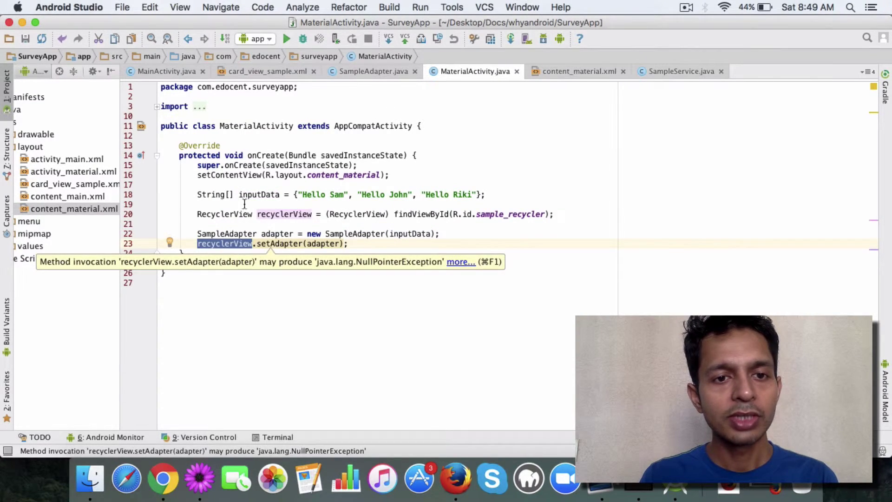
{"action": "left_click", "coordinate": [331, 244]}
{"action": "left_click", "coordinate": [365, 249]}
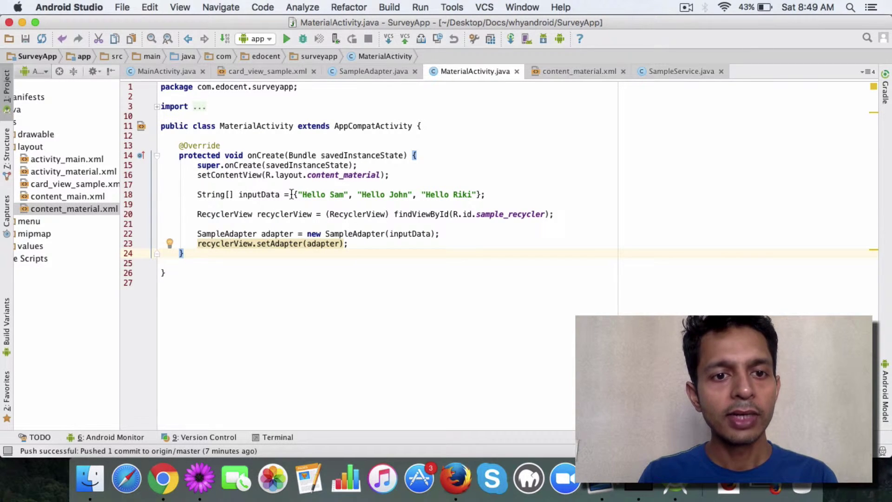
{"action": "left_click", "coordinate": [276, 215]}
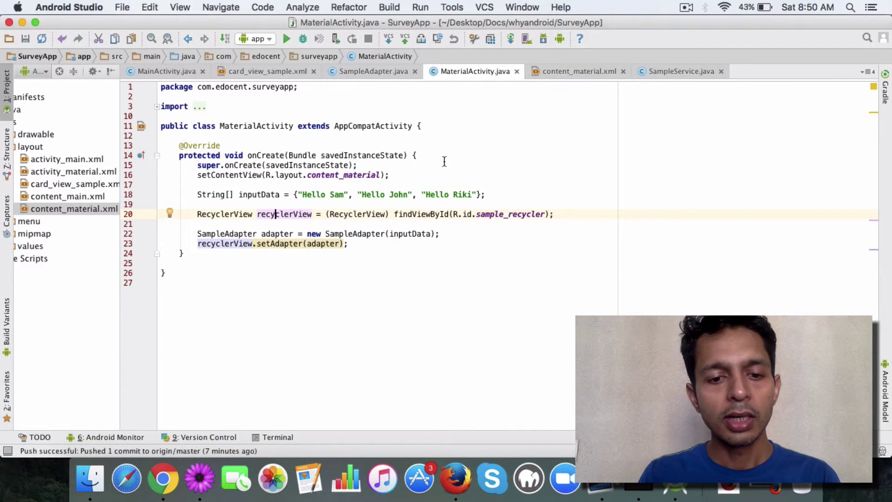
Show the committed MaterialActivity.java from the SurveyApp repository on GitHub in Chrome.
{"action": "left_click", "coordinate": [162, 479]}
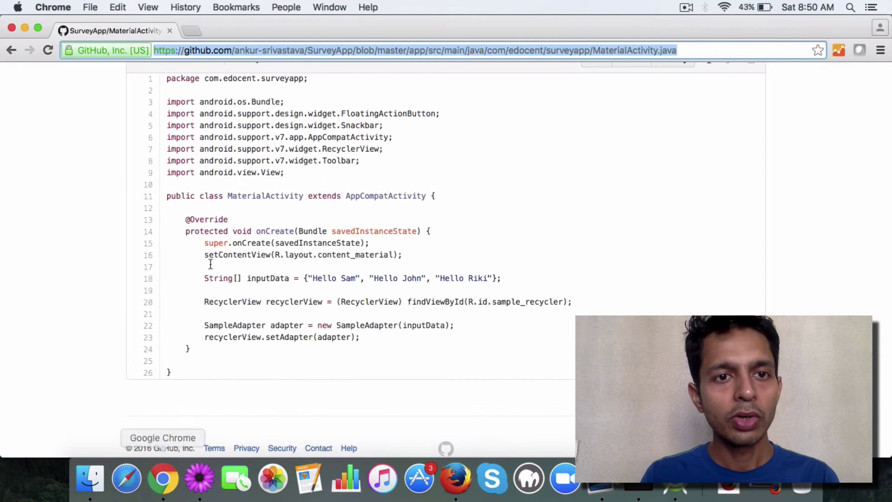
{"action": "left_click", "coordinate": [258, 164]}
{"action": "scroll", "coordinate": [258, 164], "scroll_direction": "up", "scroll_amount": 5}
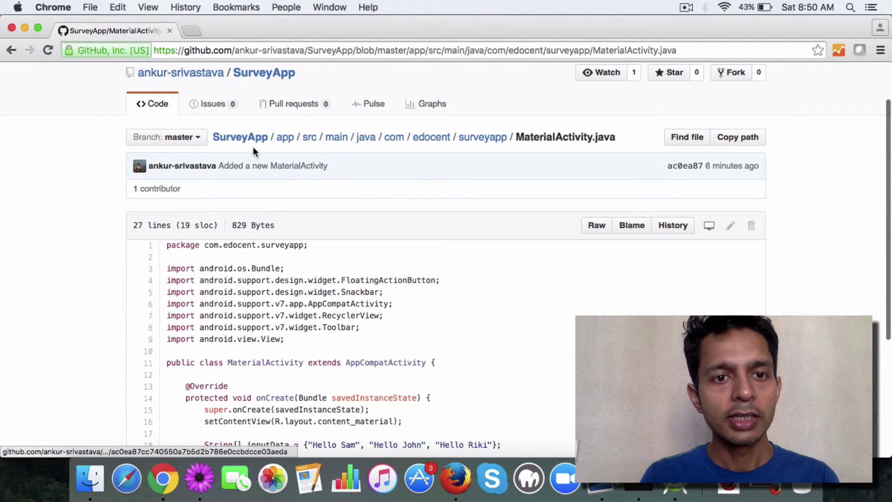
{"action": "double_click", "coordinate": [551, 137]}
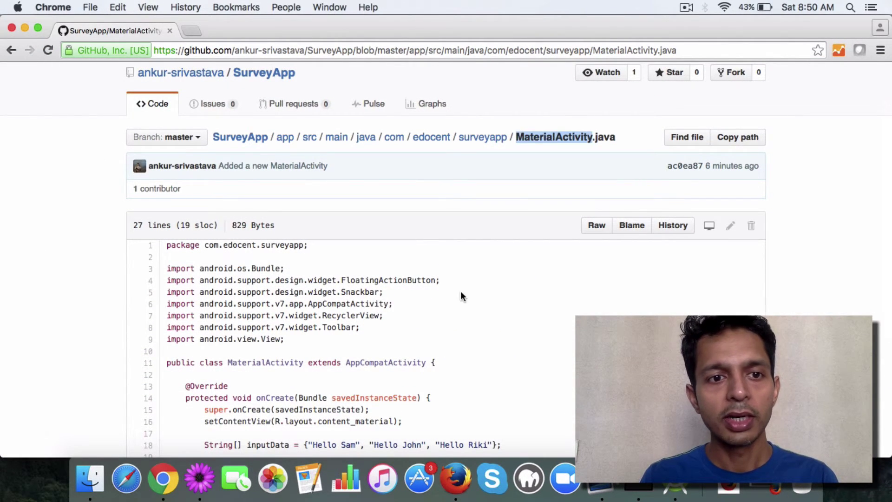
{"action": "scroll", "coordinate": [461, 291], "scroll_direction": "down", "scroll_amount": 1}
{"action": "scroll", "coordinate": [461, 291], "scroll_direction": "down", "scroll_amount": 4}
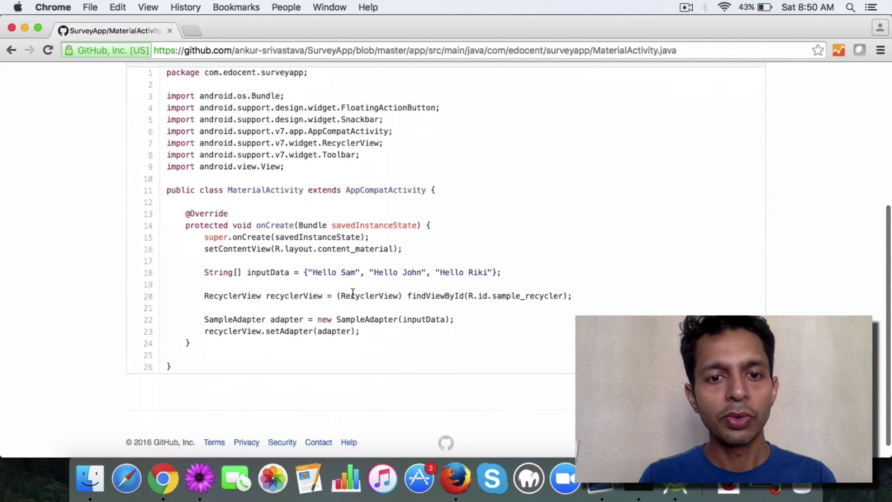